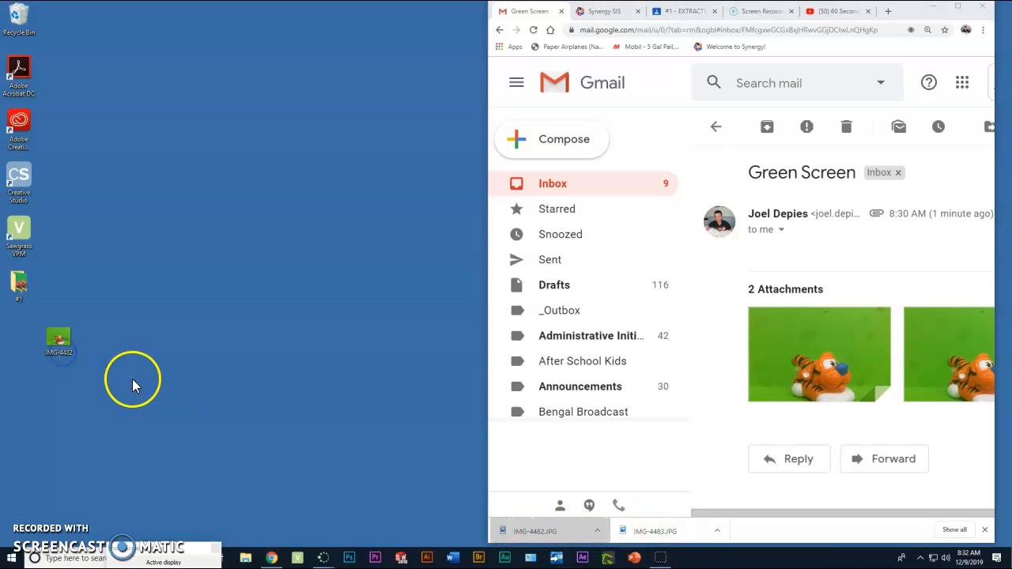
Step: Save the downloaded IMG-4483.JPG into the #1 folder on the desktop and bring up Bridge
left_click_drag(664, 532, 24, 288)
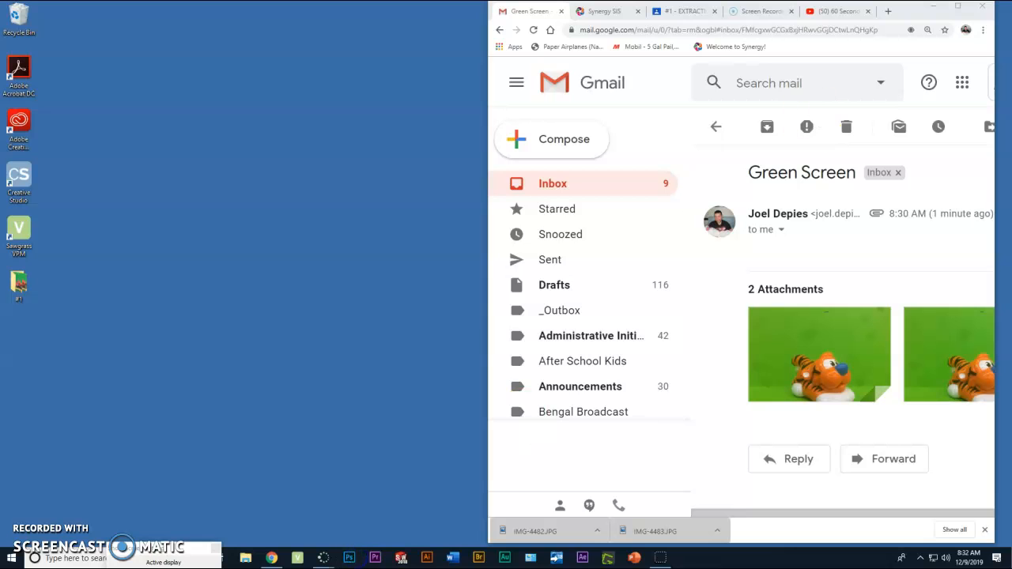
left_click(478, 558)
left_click(935, 7)
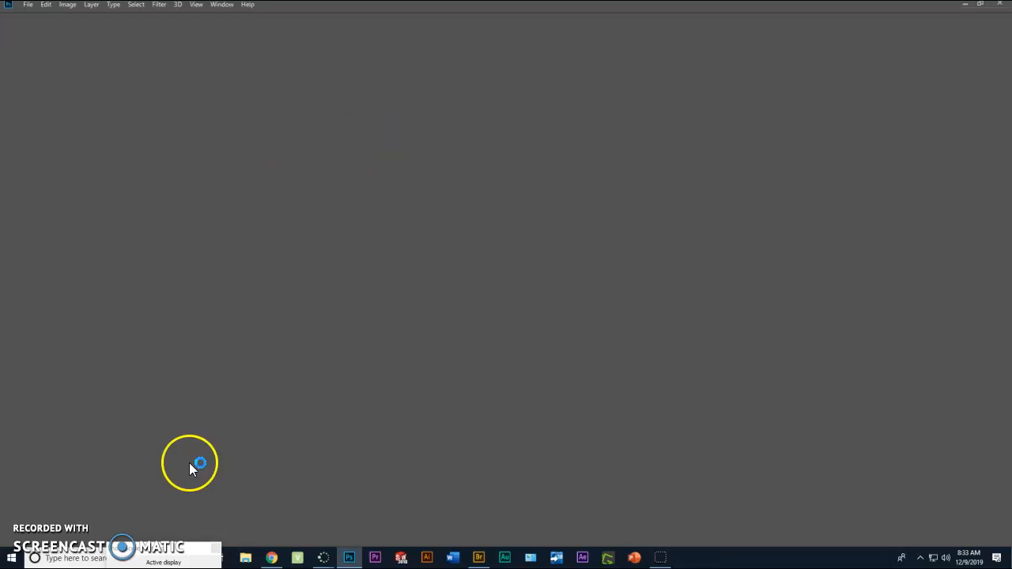
left_click(479, 557)
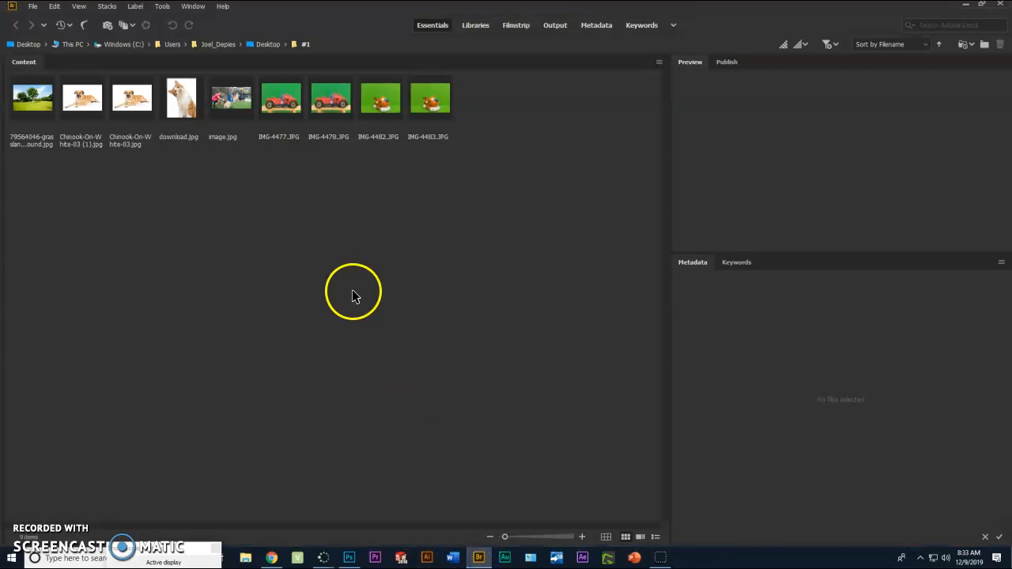
Step: Open IMG-4483.JPG from the #1 folder in Adobe Photoshop CC 2019
left_click(184, 100)
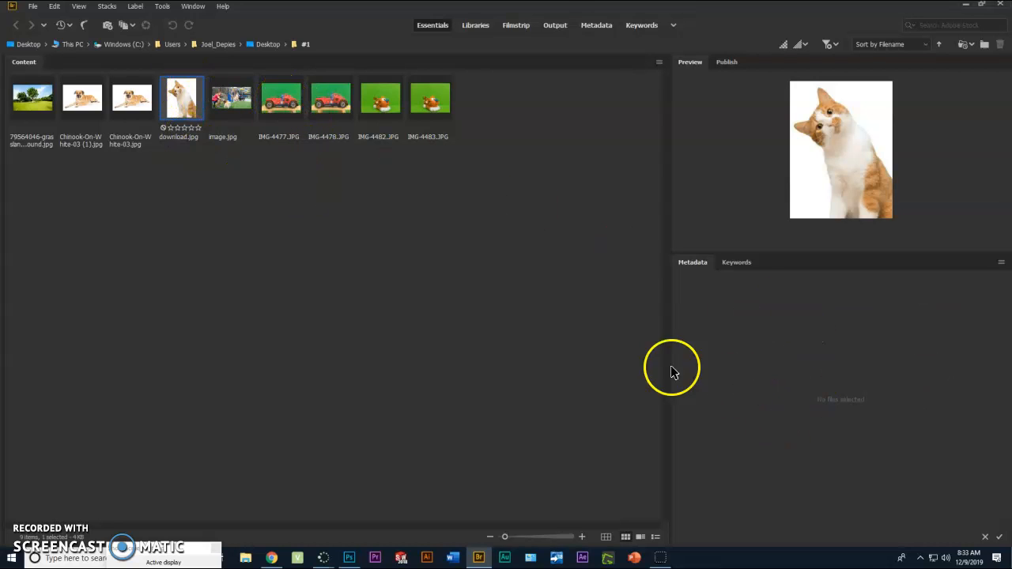
left_click(861, 315)
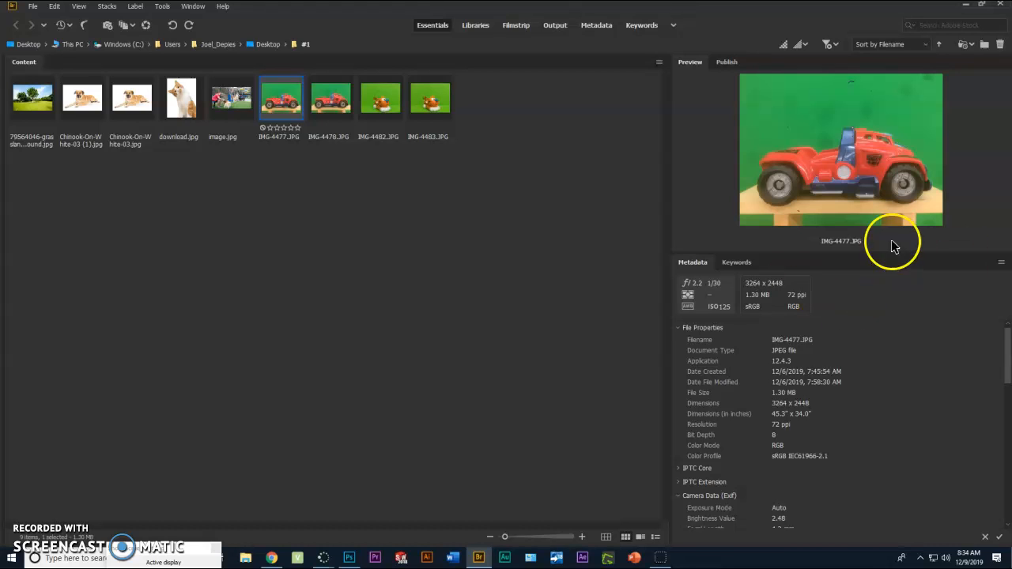
left_click(436, 109)
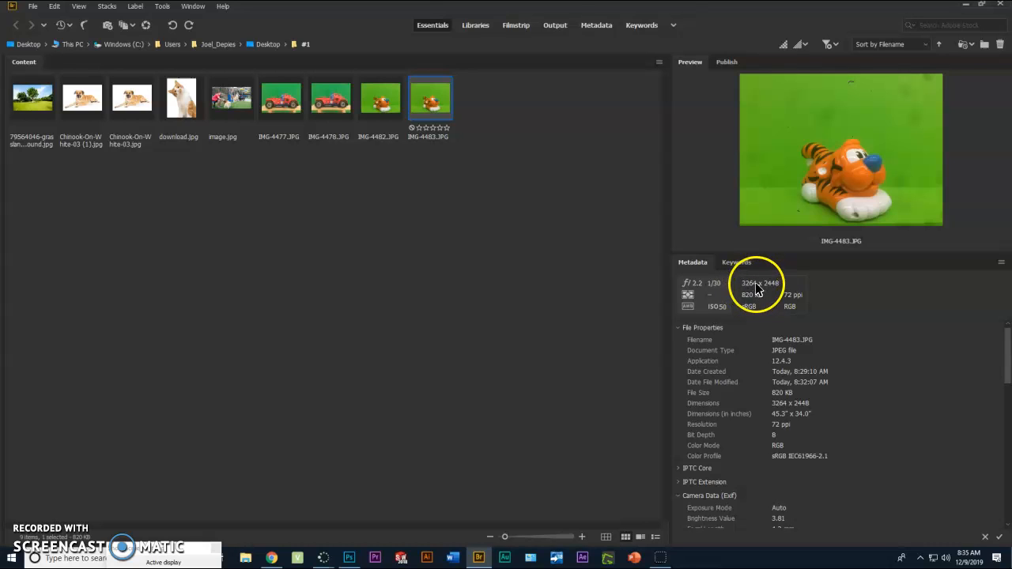
right_click(432, 105)
mouse_move(474, 121)
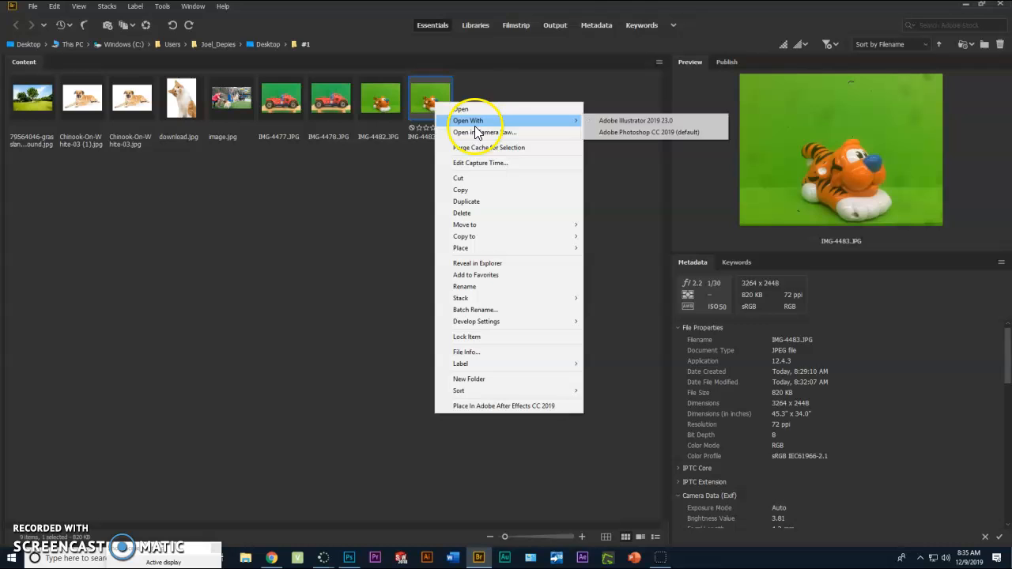
left_click(627, 133)
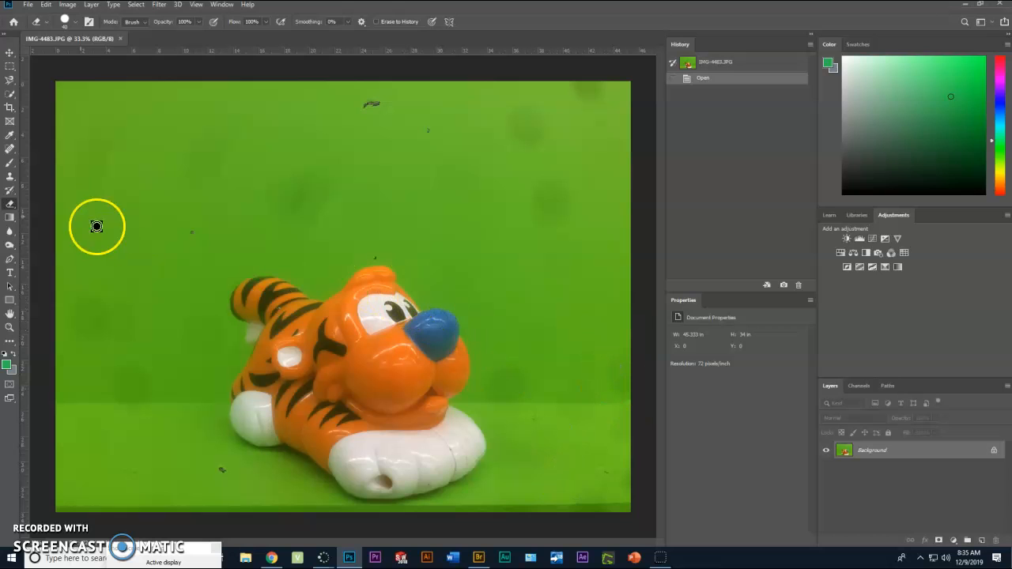
Step: Select the tiger with Color Range by sampling the green background, setting Fuzziness to 77 and inverting
left_click(136, 5)
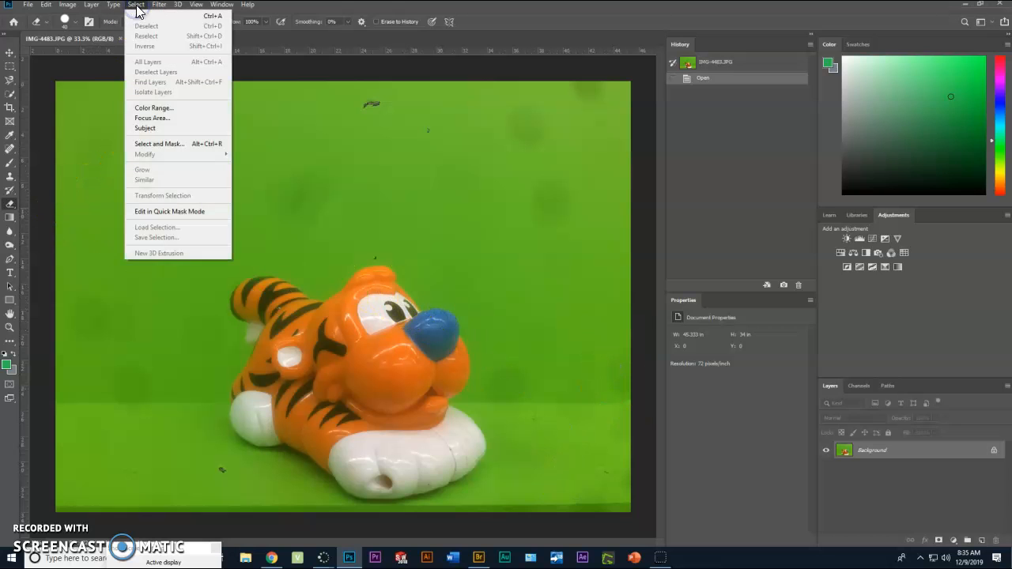
left_click(154, 107)
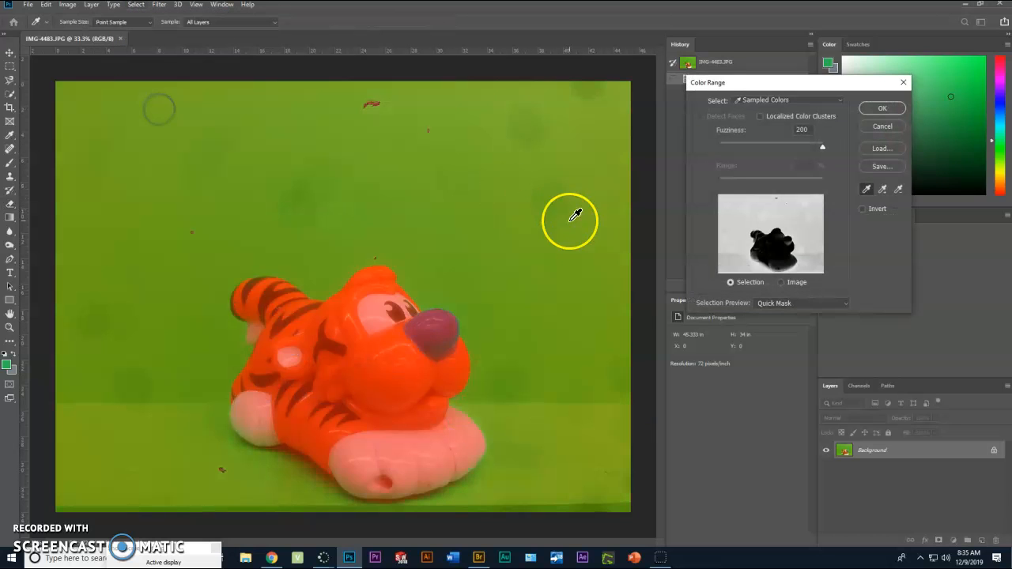
left_click_drag(799, 92, 766, 95)
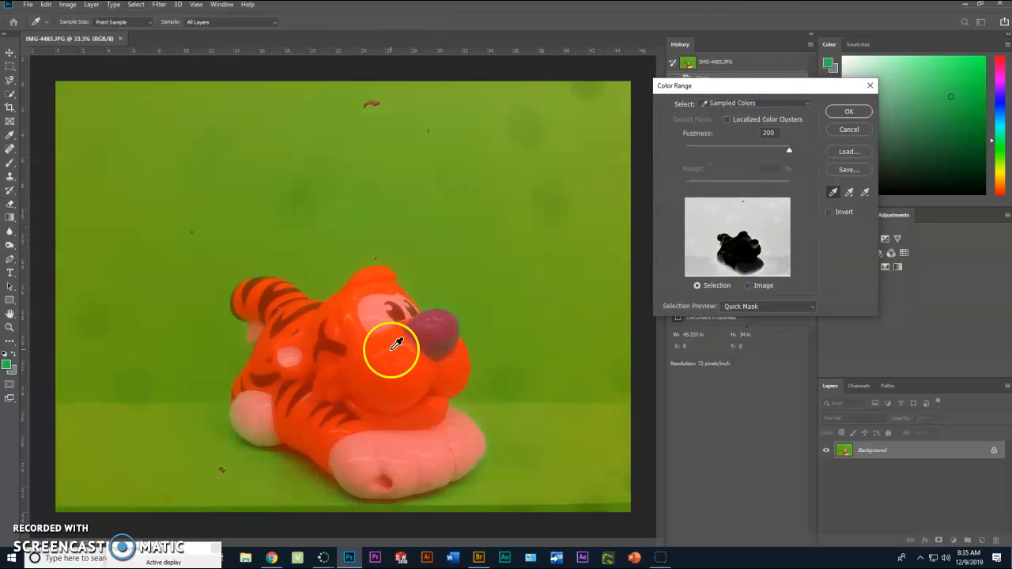
left_click(499, 199)
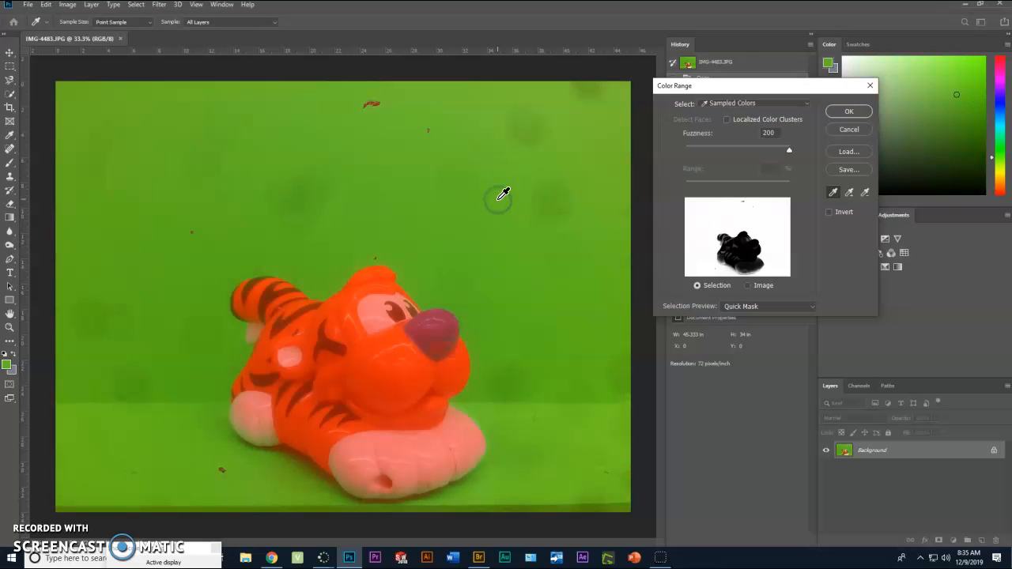
left_click_drag(788, 149, 727, 151)
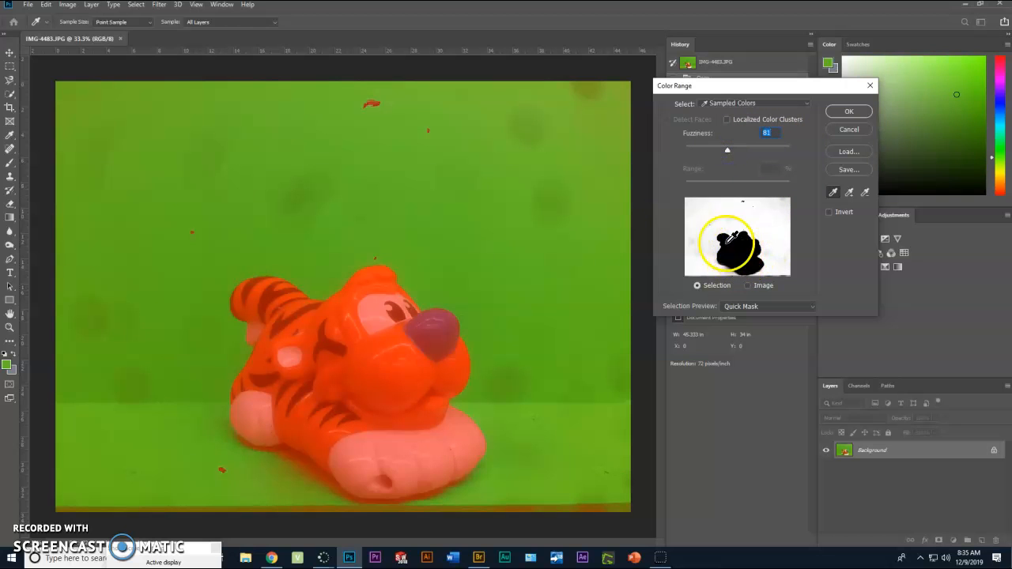
left_click_drag(728, 150, 725, 150)
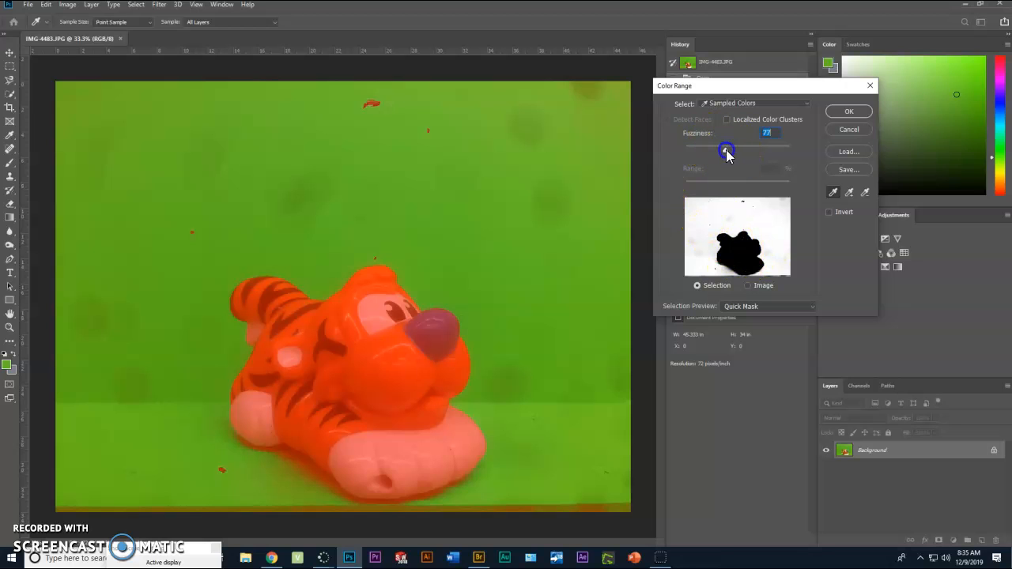
left_click(830, 213)
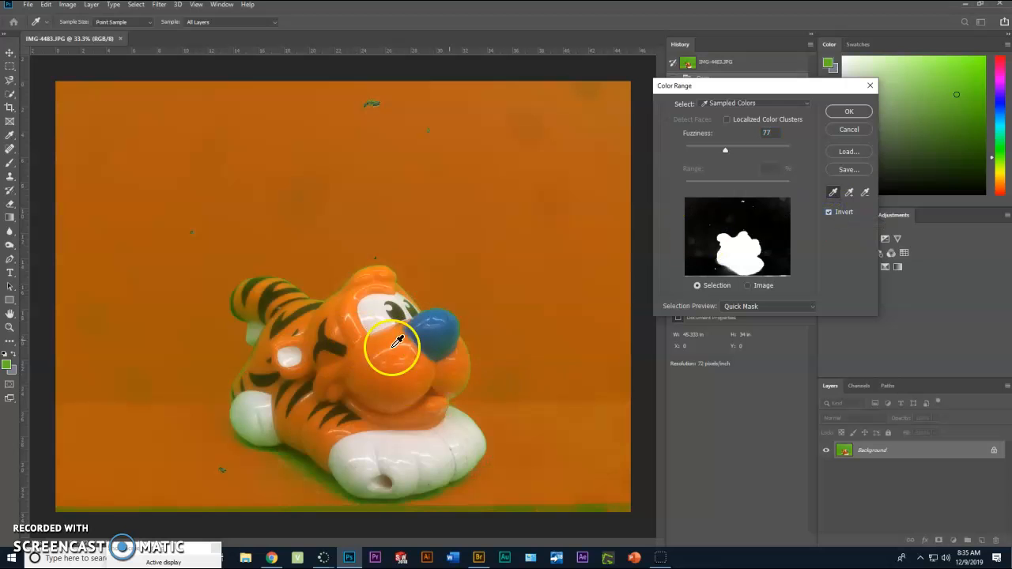
left_click(838, 111)
key("e")
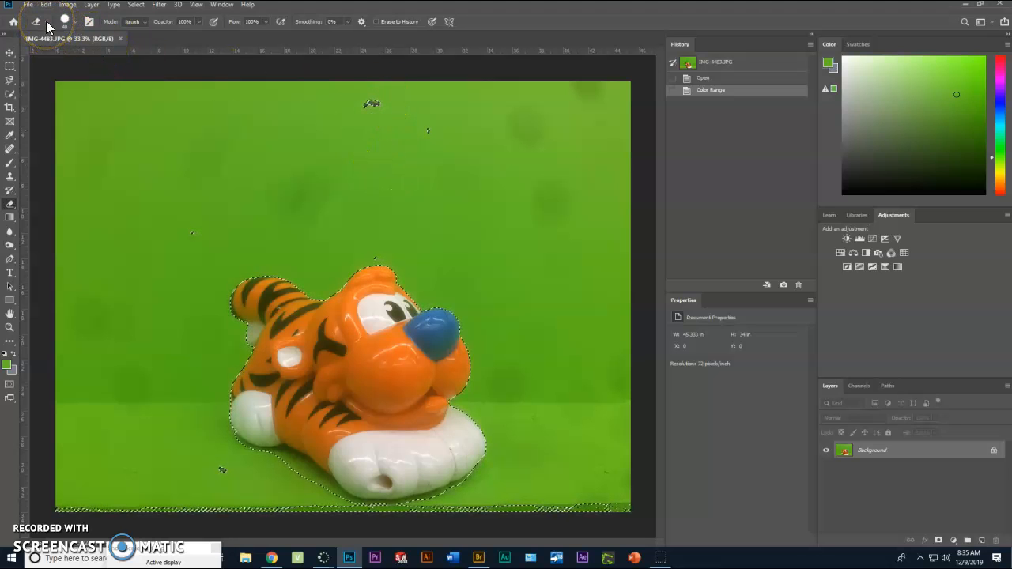
left_click(373, 267)
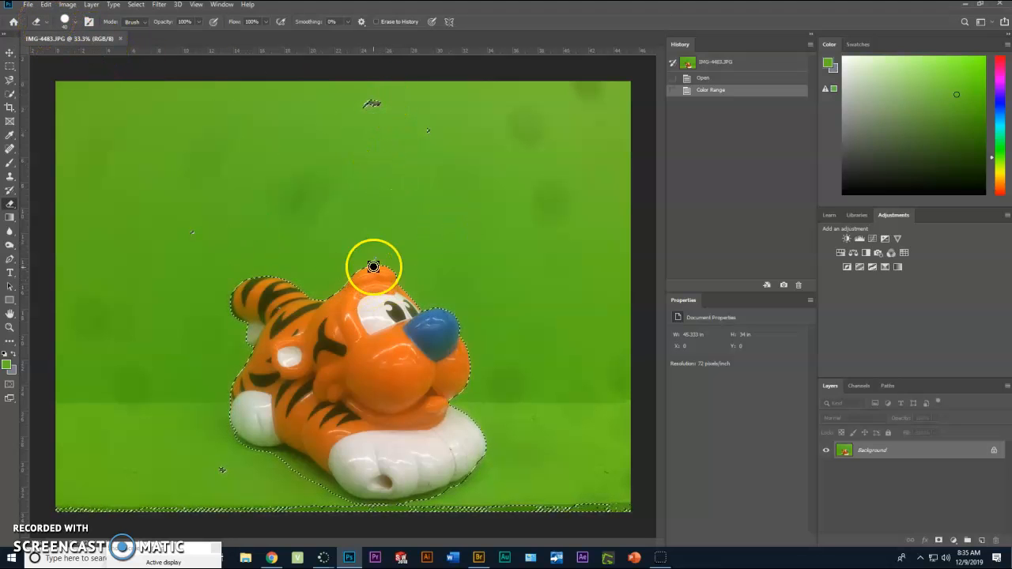
Step: Reopen Color Range and switch the selection preview to White Matte, then Black Matte
left_click(136, 5)
left_click(150, 108)
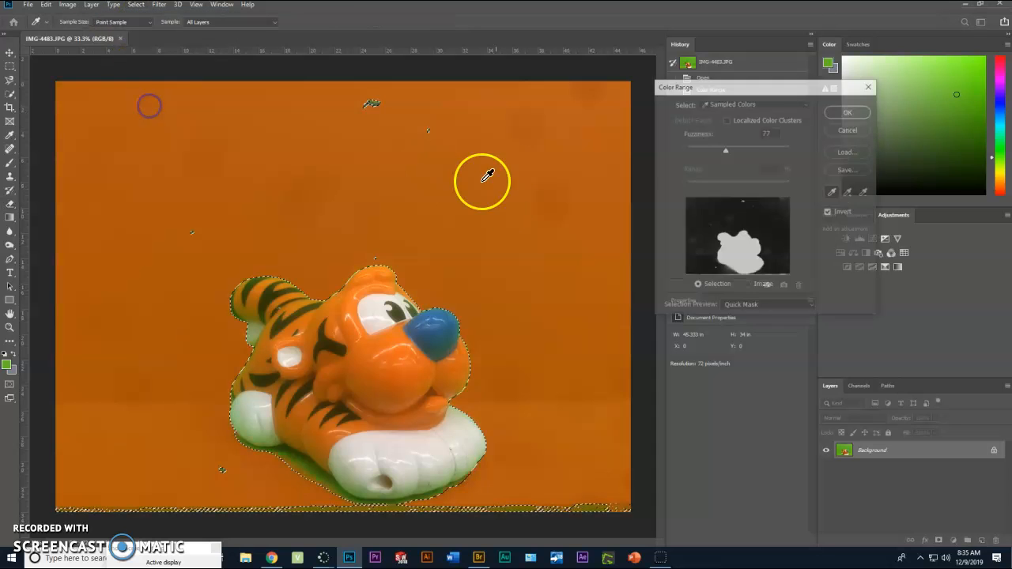
left_click(770, 306)
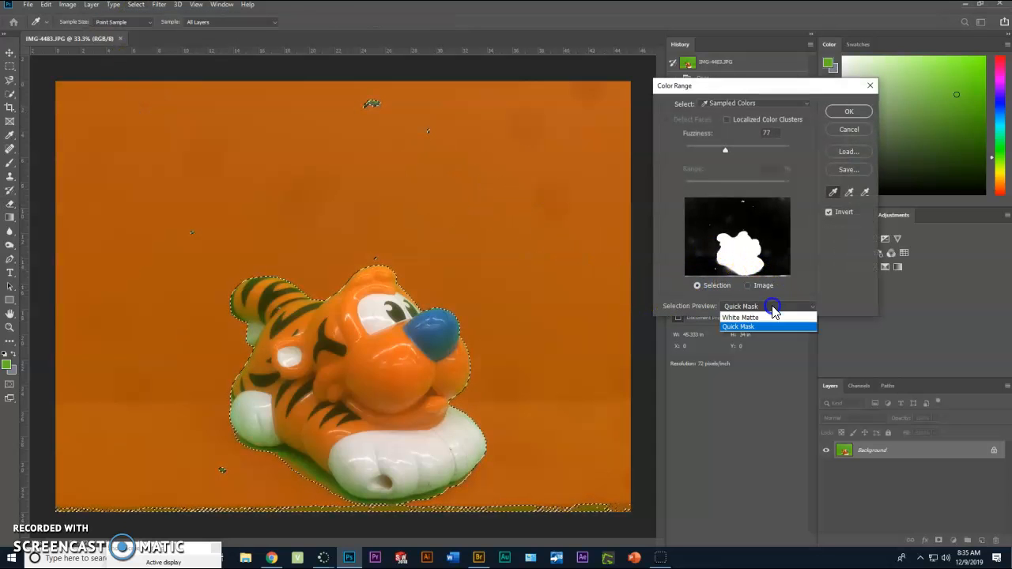
left_click(755, 355)
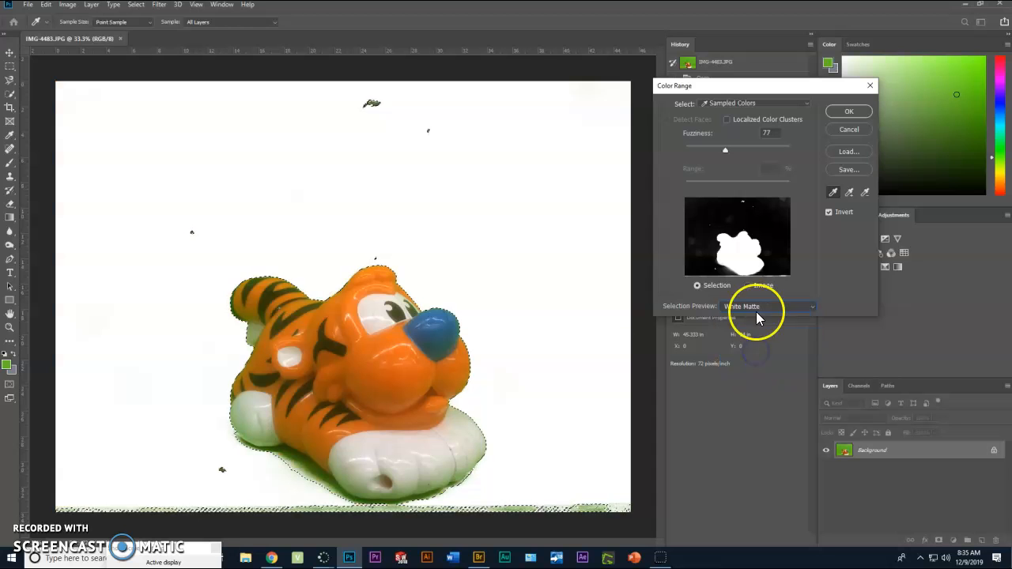
left_click(761, 307)
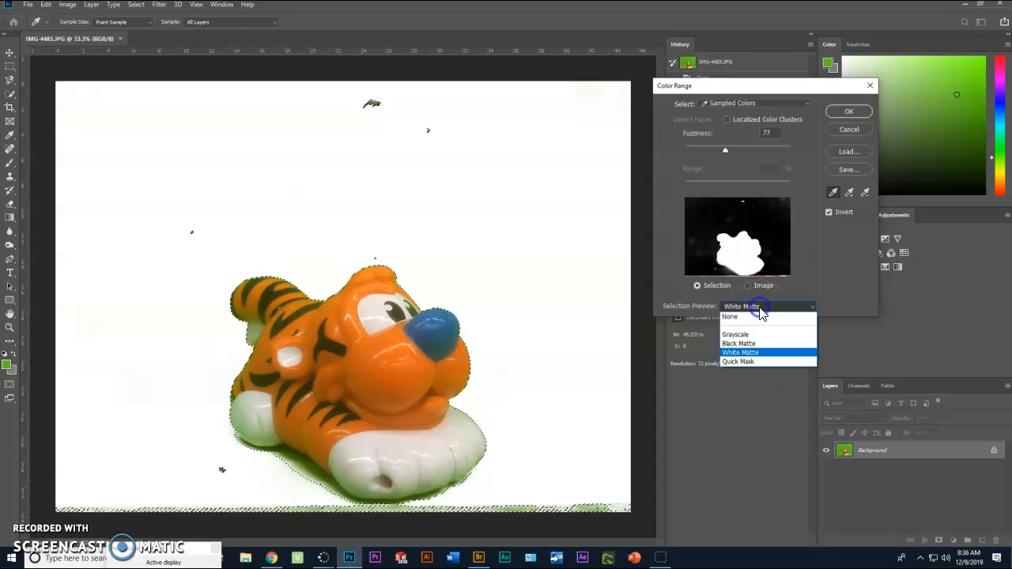
left_click(749, 347)
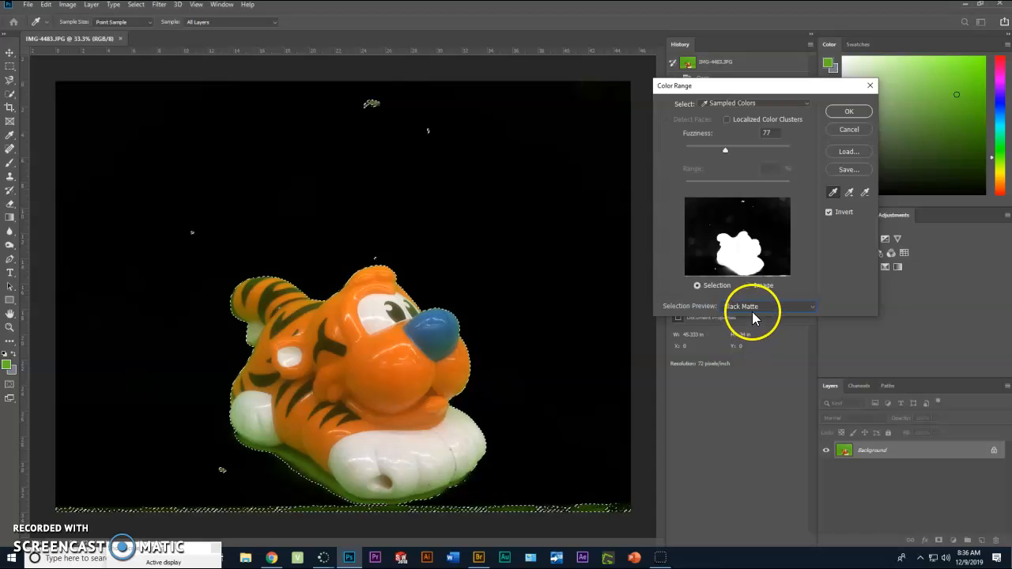
Step: Raise the Color Range Fuzziness to 200 and apply the refined selection
left_click(725, 150)
left_click_drag(726, 150, 796, 163)
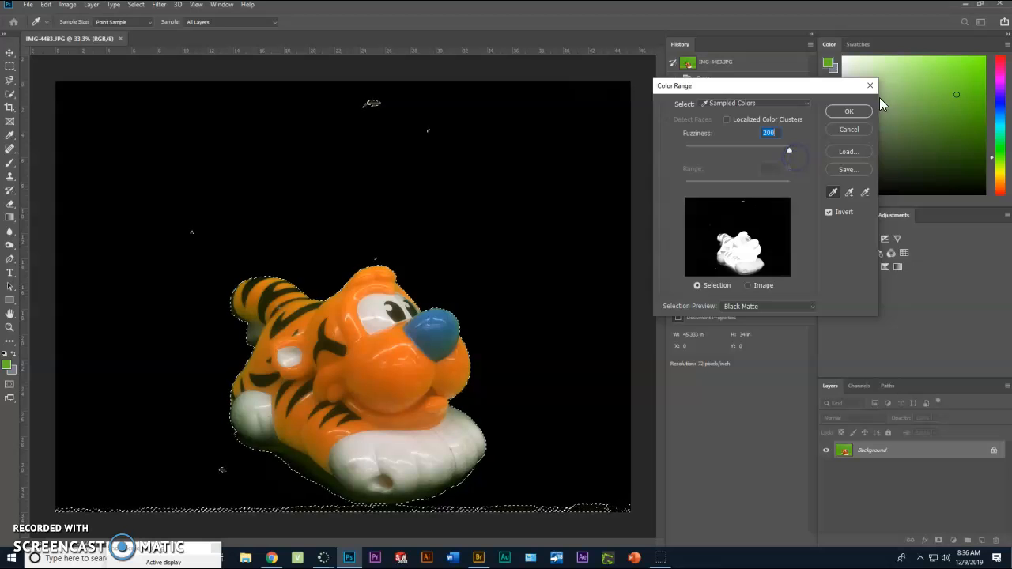
left_click(850, 111)
key("e")
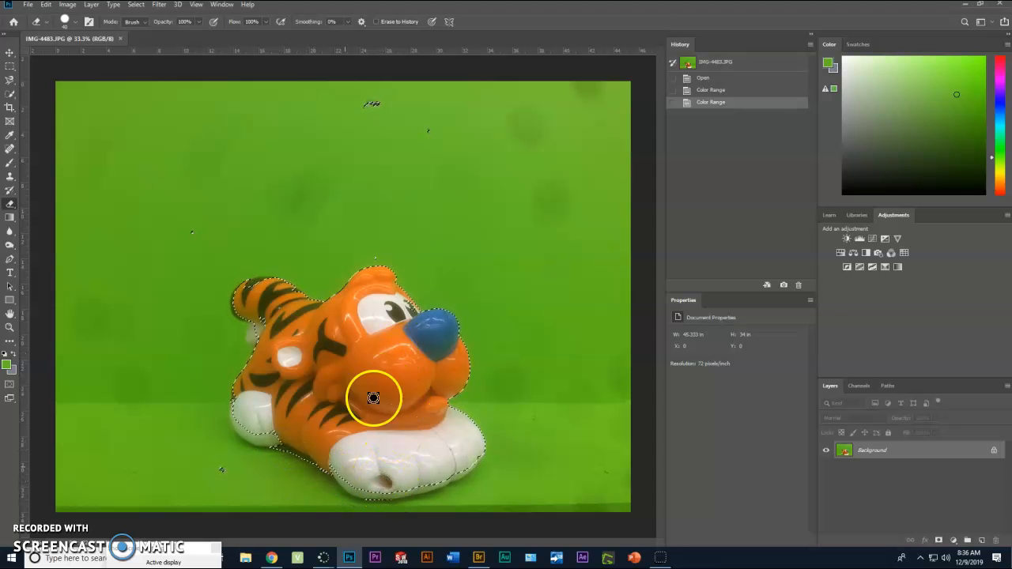
Step: Move the selected tiger up and to the left on the canvas with the Move tool
left_click(10, 97)
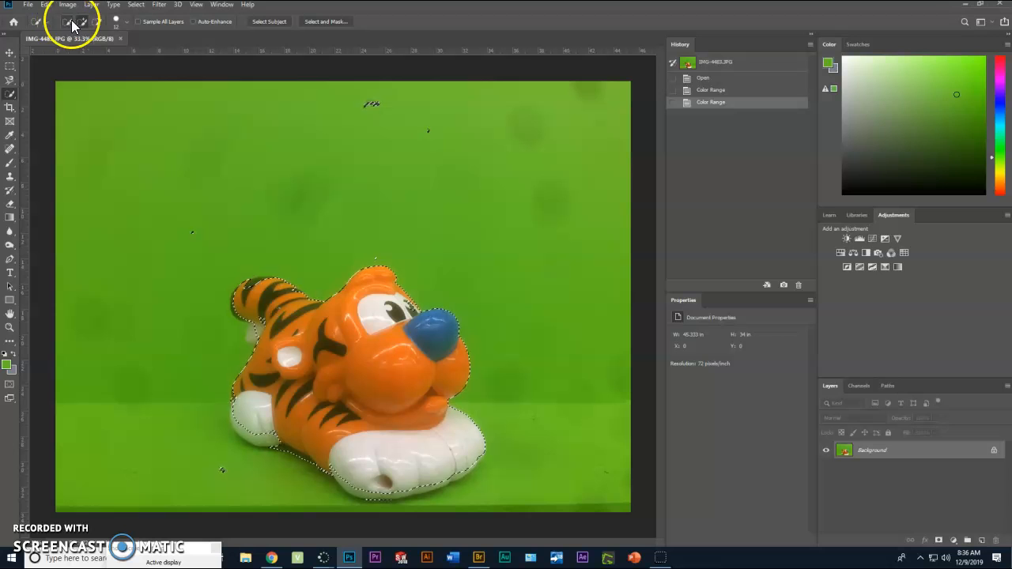
left_click(10, 52)
left_click_drag(373, 343, 265, 139)
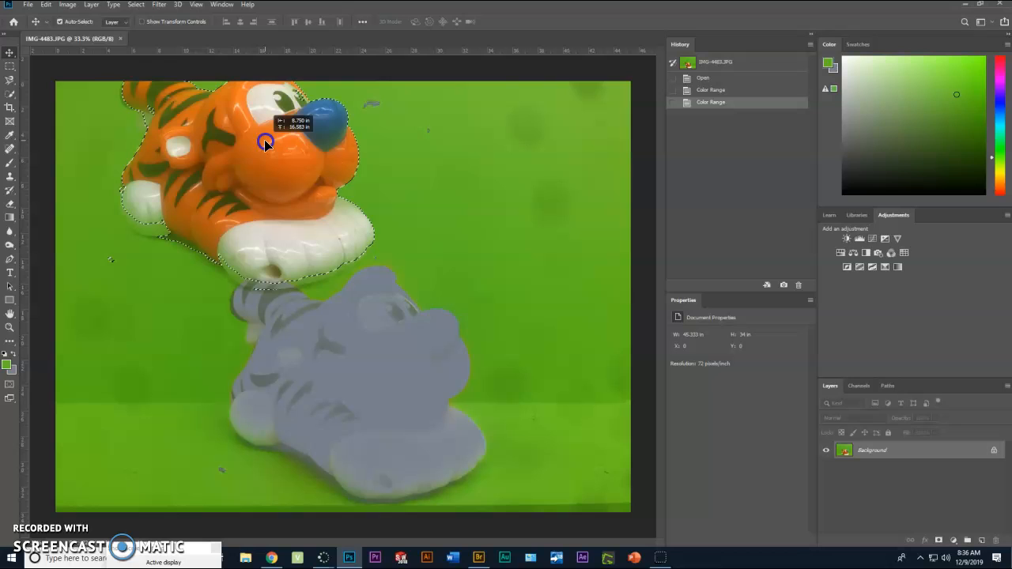
left_click_drag(264, 139, 305, 165)
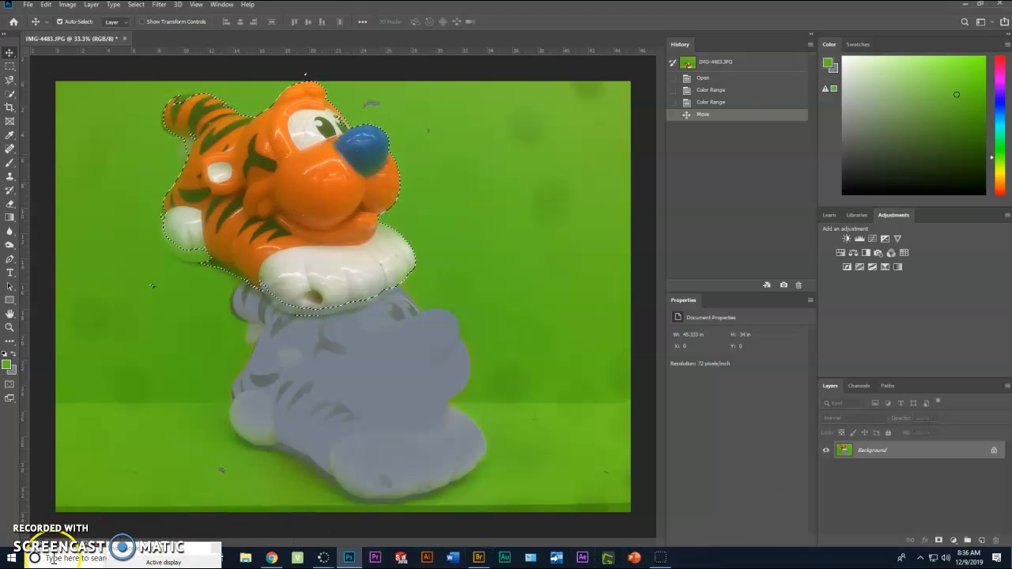
left_click(163, 560)
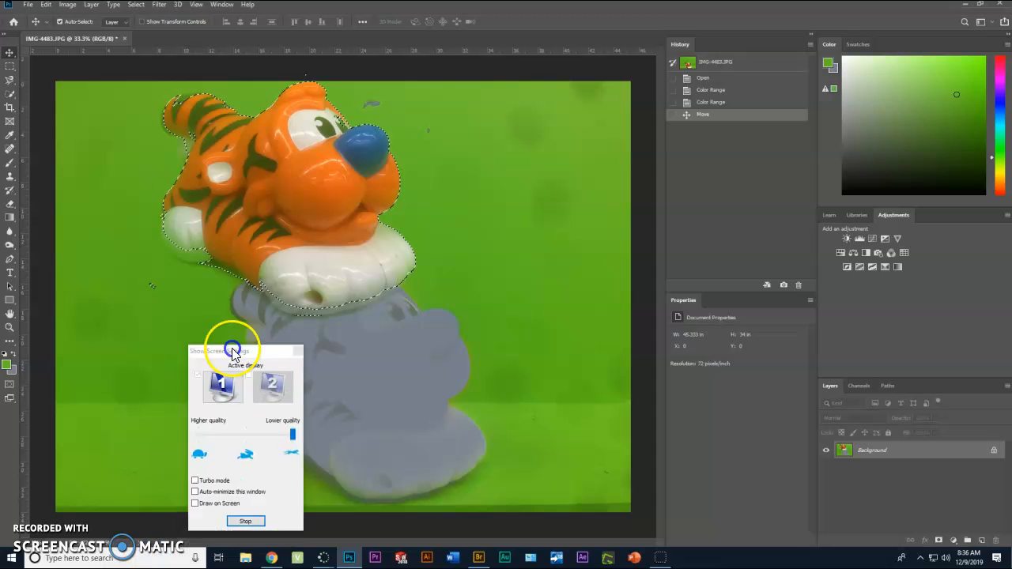
left_click(259, 479)
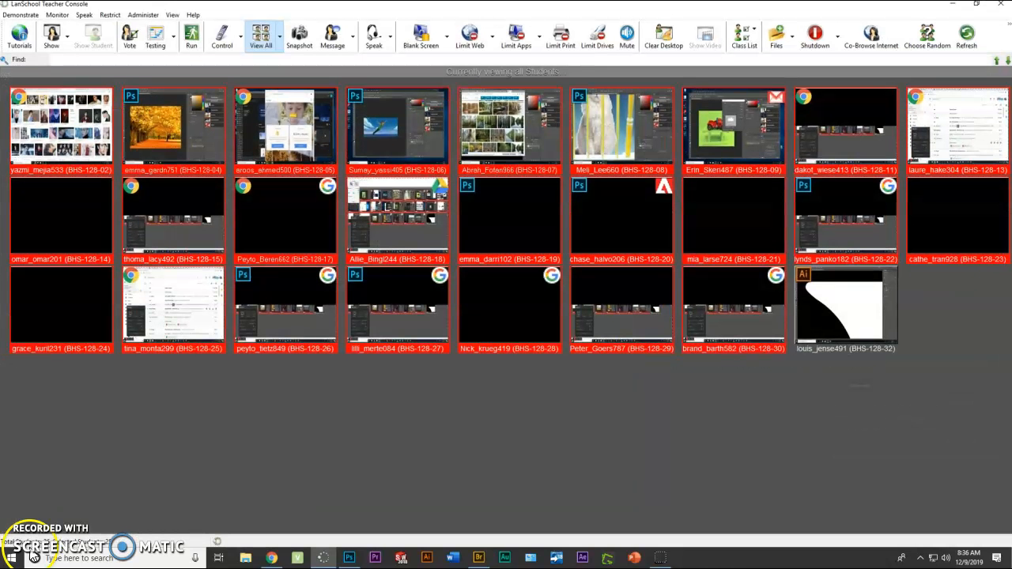